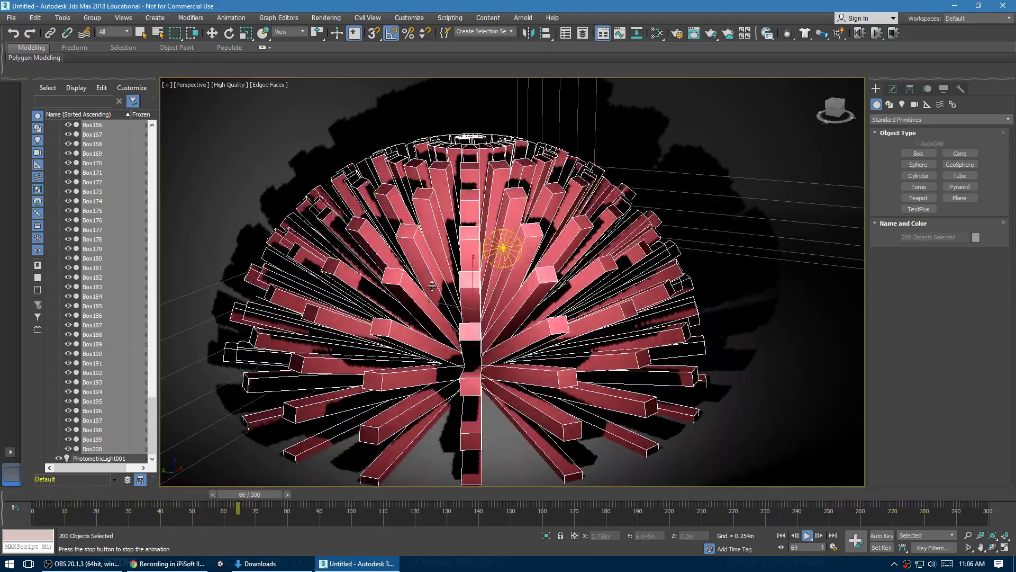
Stop the animation playback and switch the production renderer to ART Renderer in the render setup
key("e")
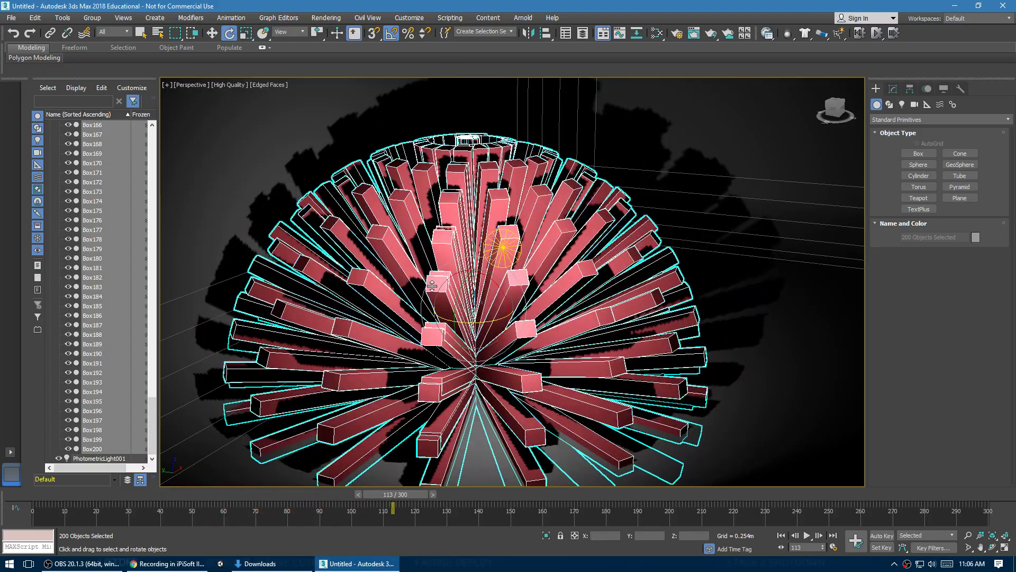
mouse_move(500, 453)
middle_mouse_down("alt")
mouse_move(476, 456)
mouse_move(489, 464)
middle_mouse_up("alt")
key("F10")
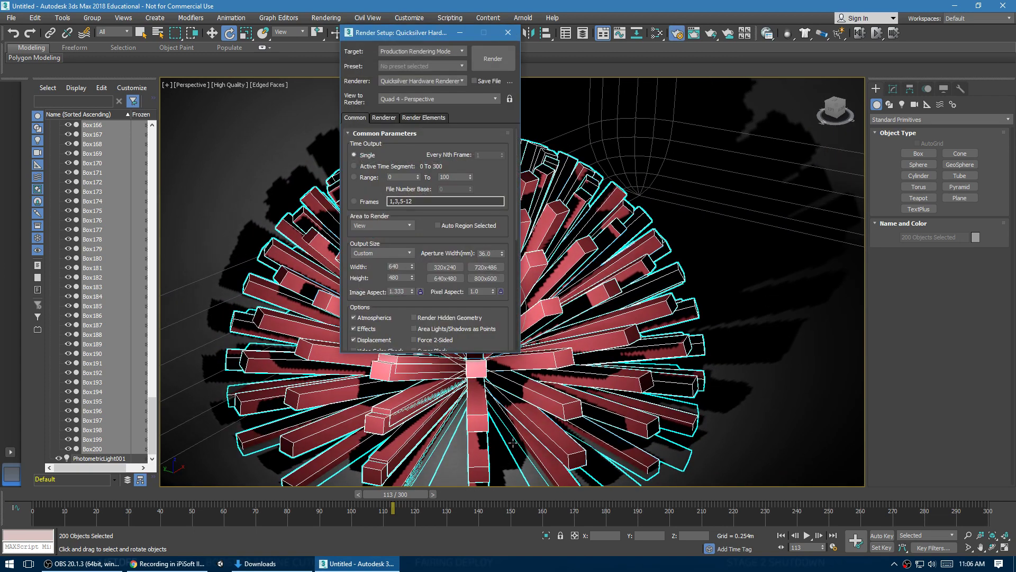
left_click(509, 32)
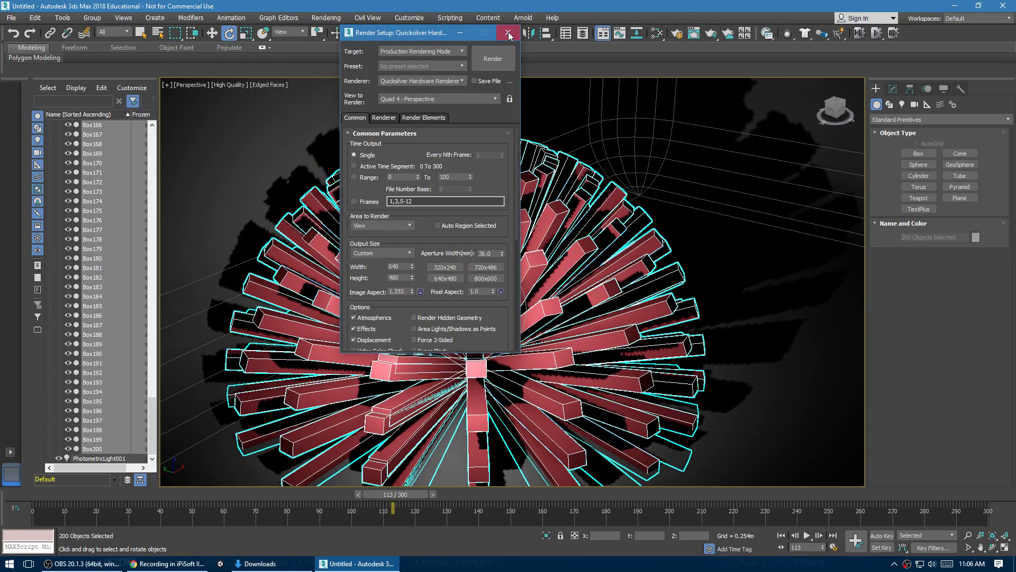
mouse_move(508, 275)
middle_mouse_down("alt")
mouse_move(519, 355)
mouse_move(520, 289)
mouse_move(527, 299)
middle_mouse_up("alt")
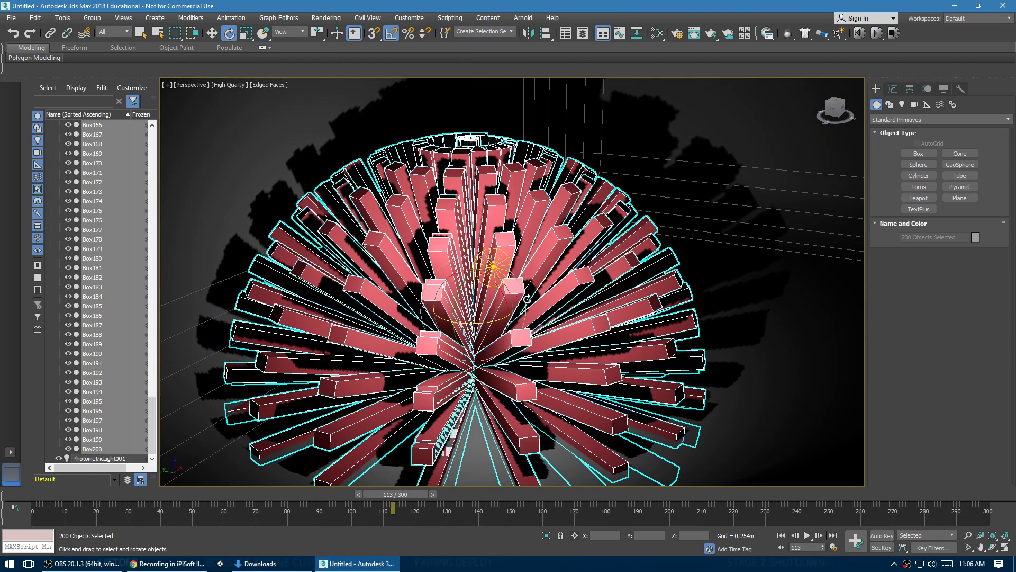
key("F10")
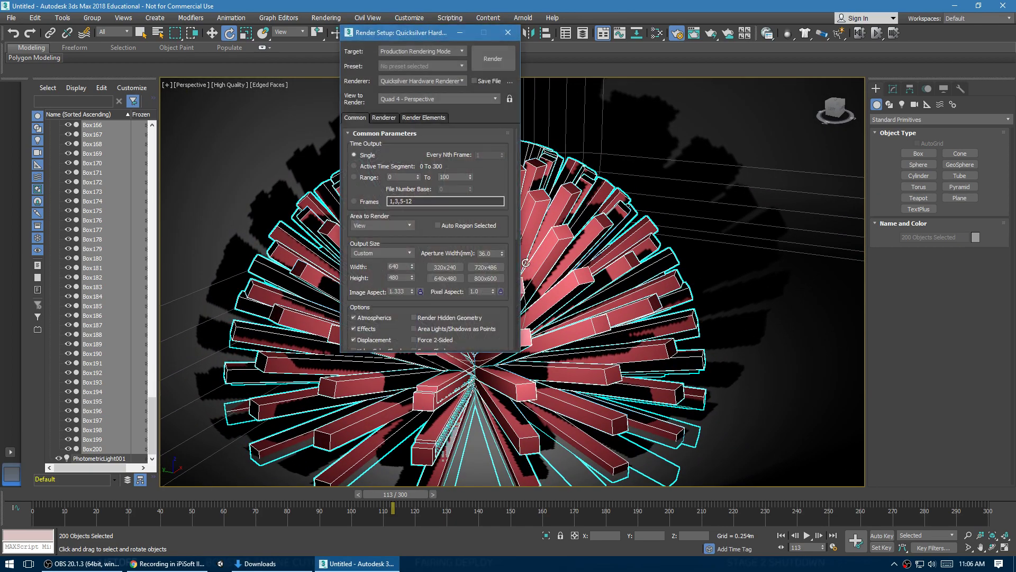
left_click(422, 81)
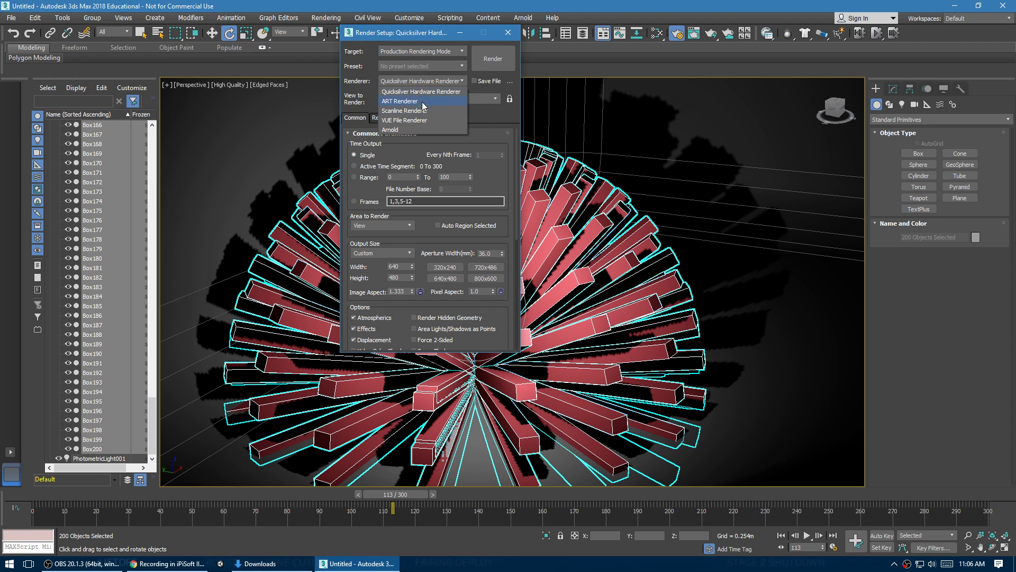
left_click(422, 102)
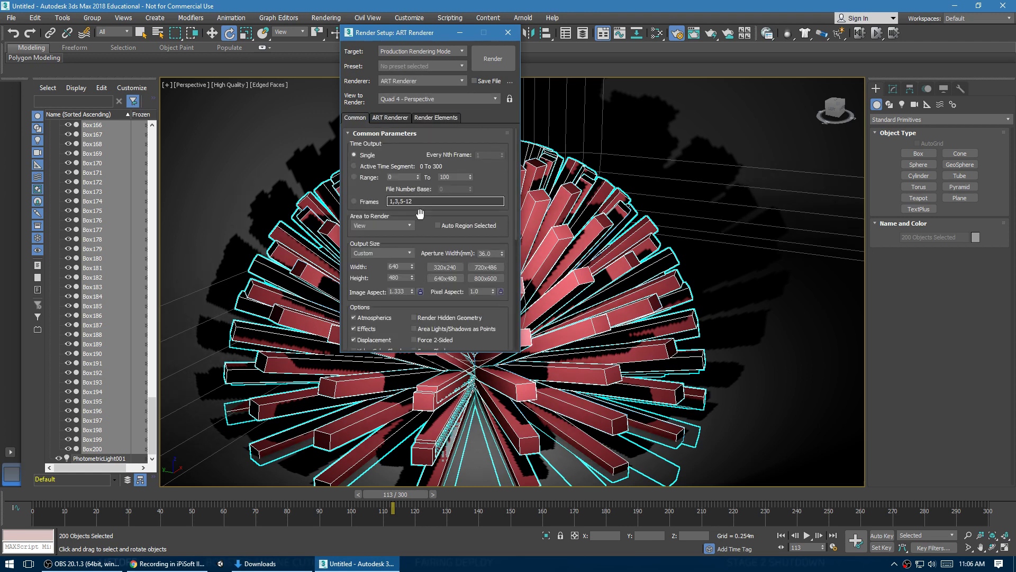
Set the output size preset to HDTV (video) and render a test of the current frame at 480x270
scroll(418, 215, "down", 3)
left_click(407, 194)
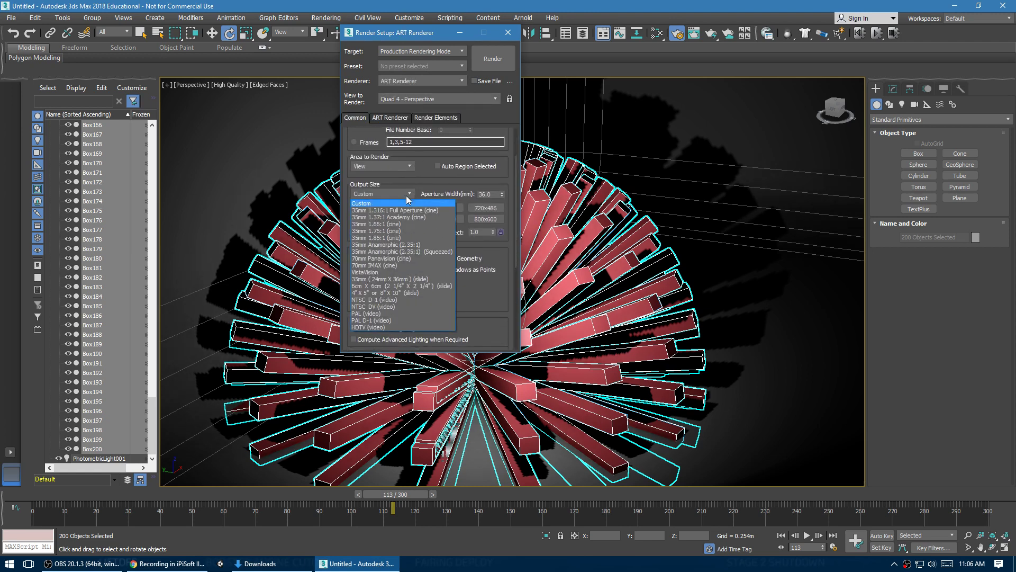
left_click(398, 327)
left_click(449, 221)
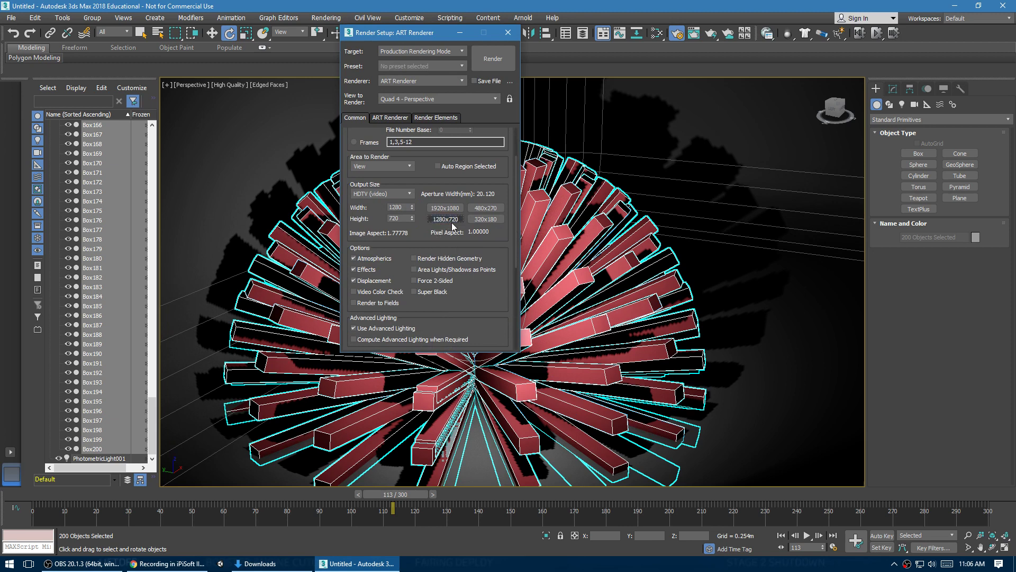
left_click(482, 209)
key("shift+q")
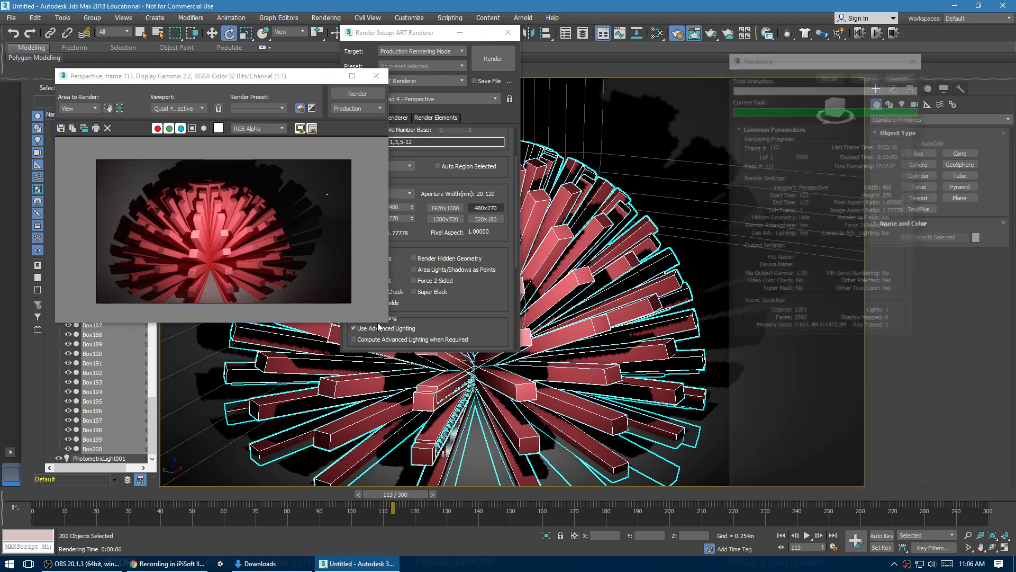
left_click(377, 76)
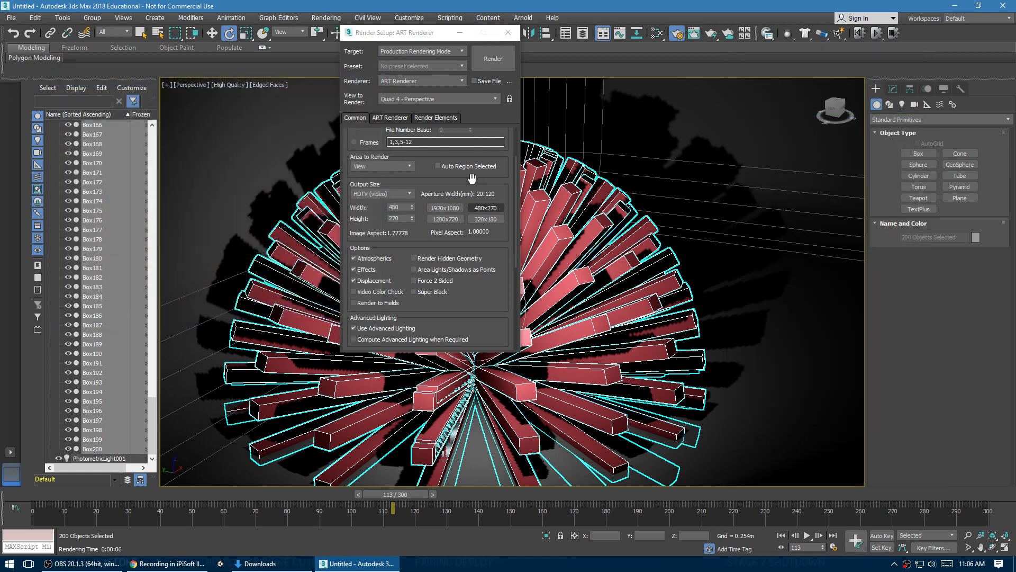
Set the output size to 1280x720 and limit ART rendering to 10 seconds and 5 iterations
left_click(451, 219)
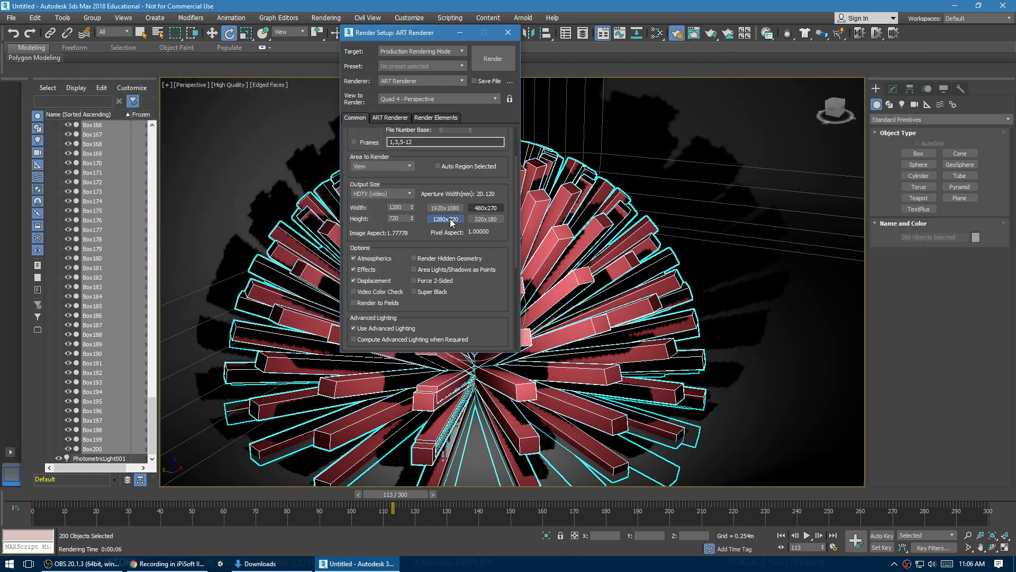
left_click(397, 118)
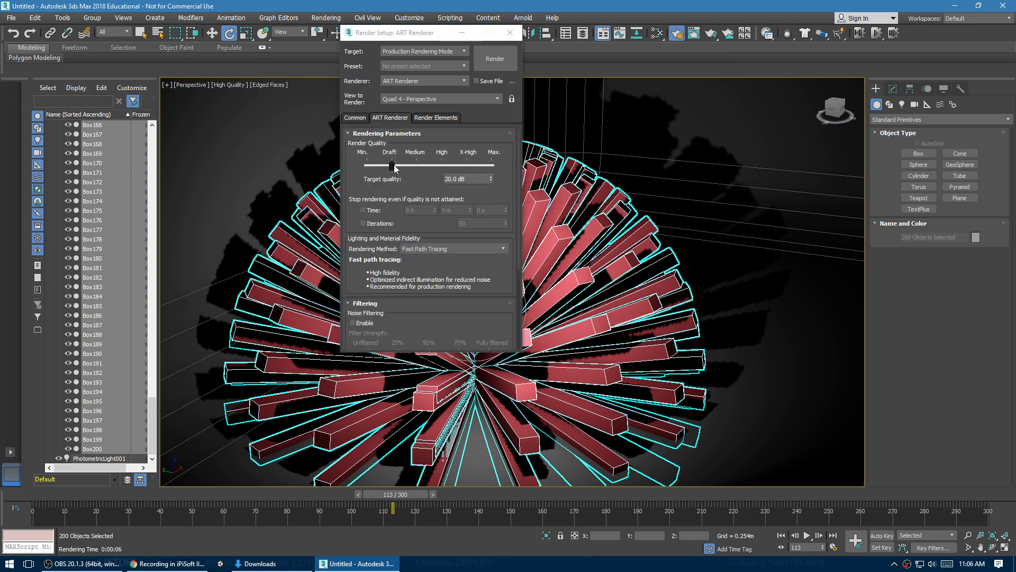
left_click(364, 210)
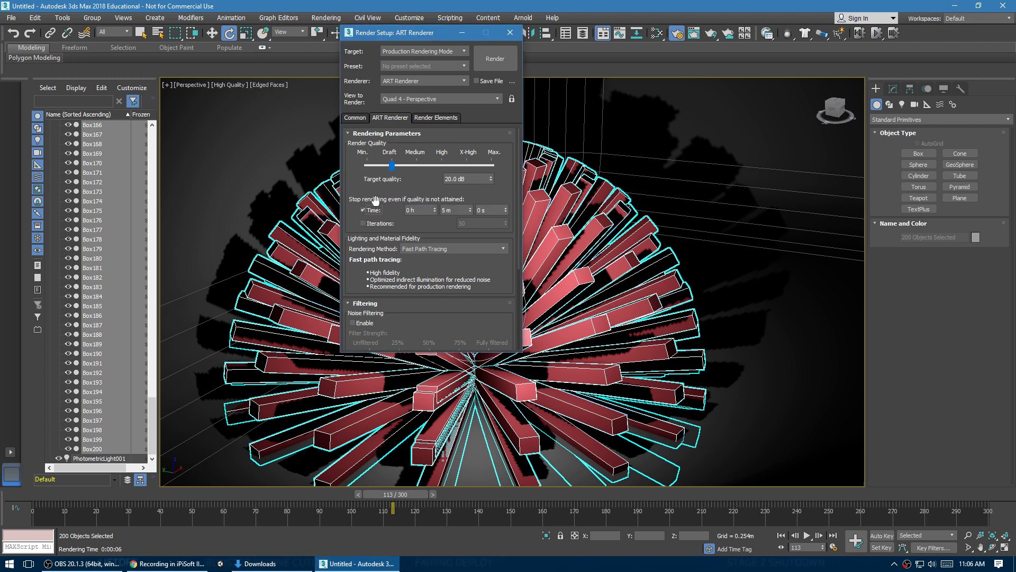
left_click(492, 211)
left_click(458, 211)
left_click(364, 222)
left_click(468, 224)
left_click_drag(468, 224, 449, 226)
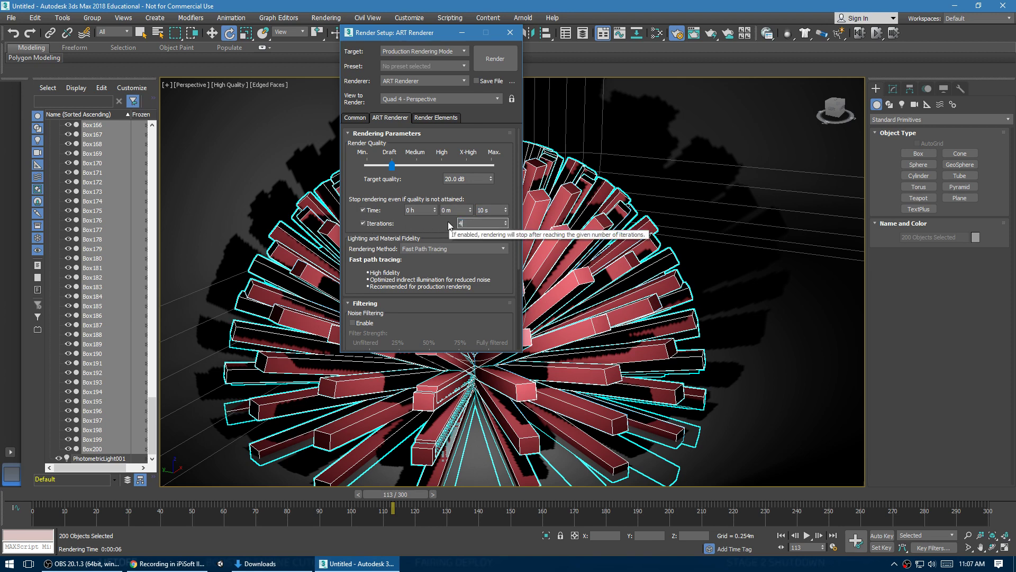
key("Return")
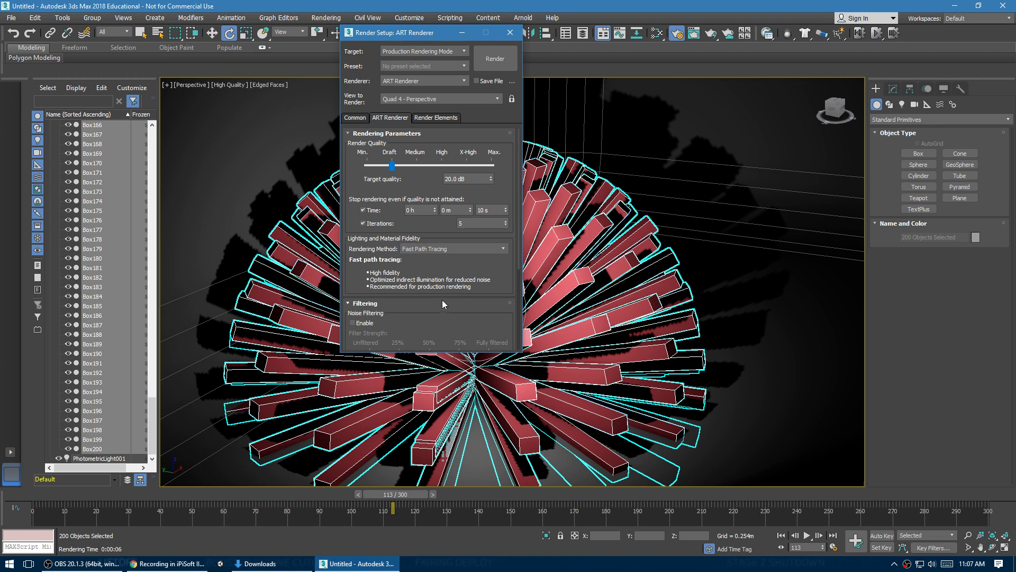
Try noise filtering at 75% strength and disable it again
scroll(437, 232, "down", 4)
left_click_drag(436, 233, 423, 179)
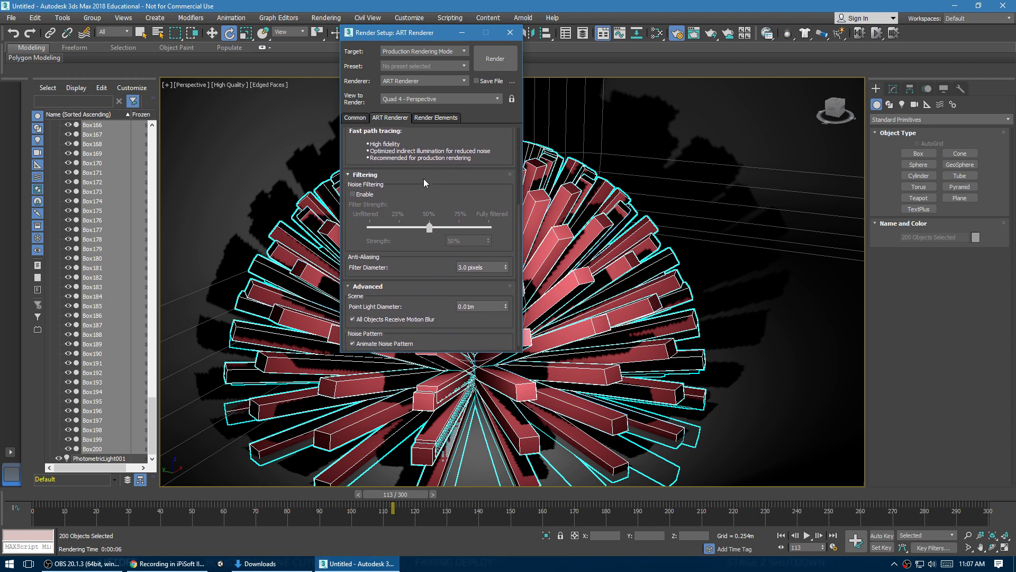
left_click(354, 194)
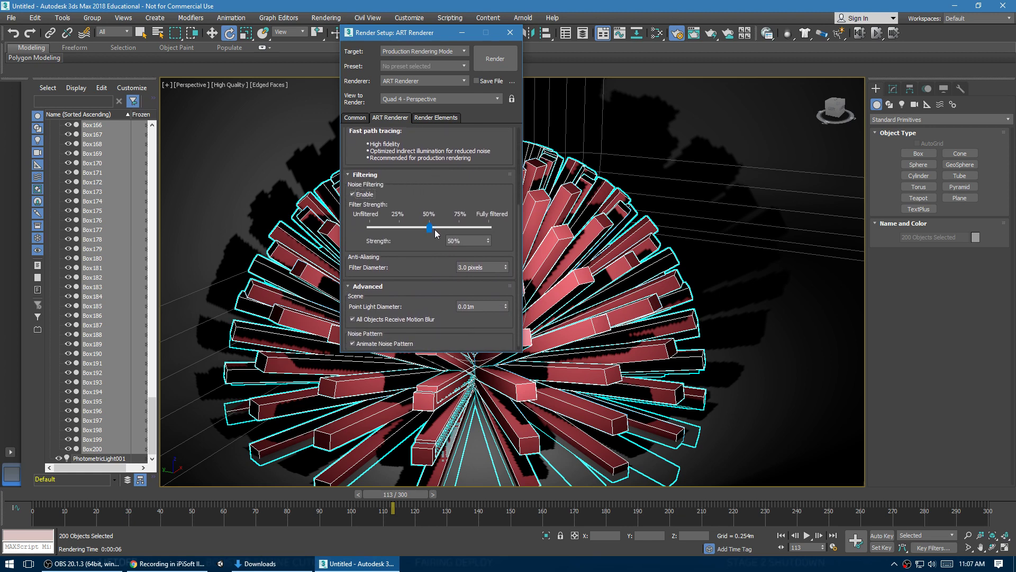
left_click_drag(430, 228, 459, 232)
left_click(353, 195)
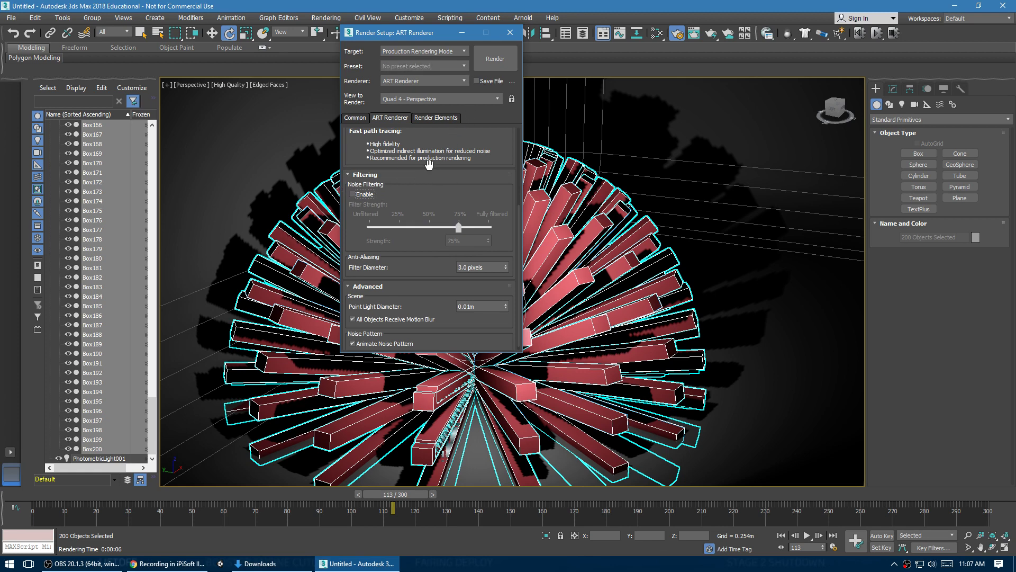
scroll(429, 164, "up", 5)
Turn on saving the render output to a file and create a Blooming Onion folder on the Desktop for it
left_click(355, 118)
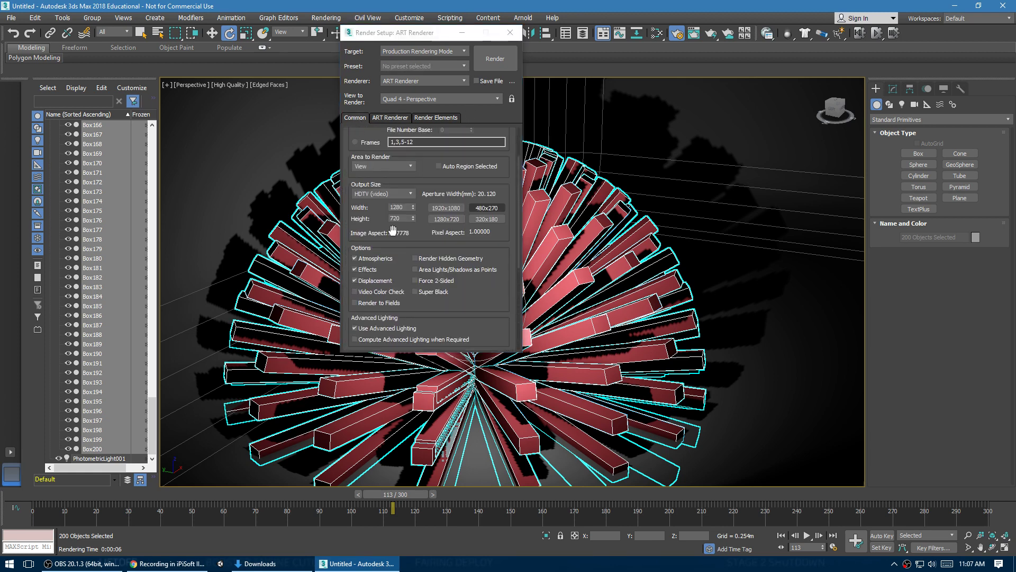
left_click_drag(411, 249, 424, 91)
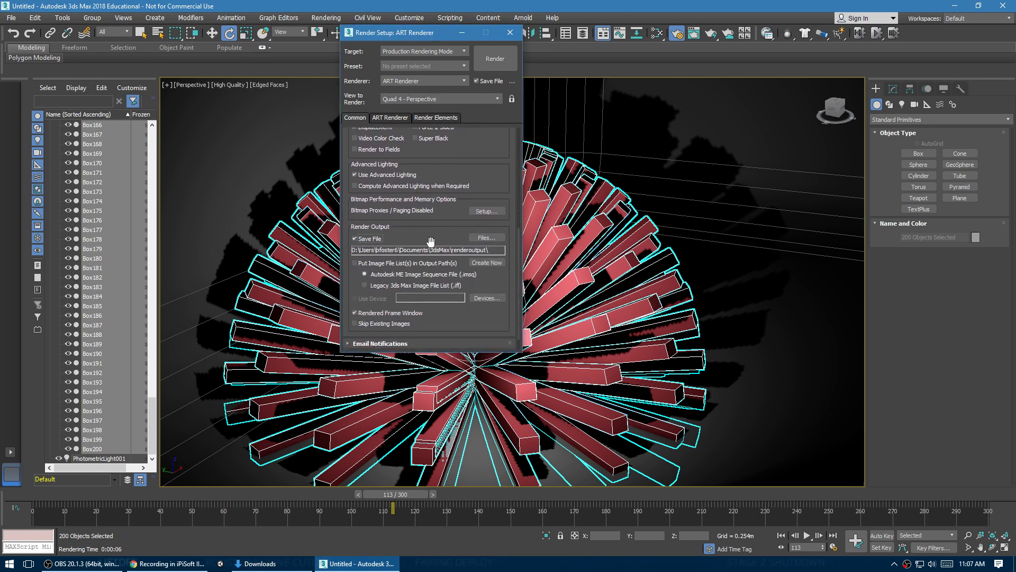
left_click(486, 237)
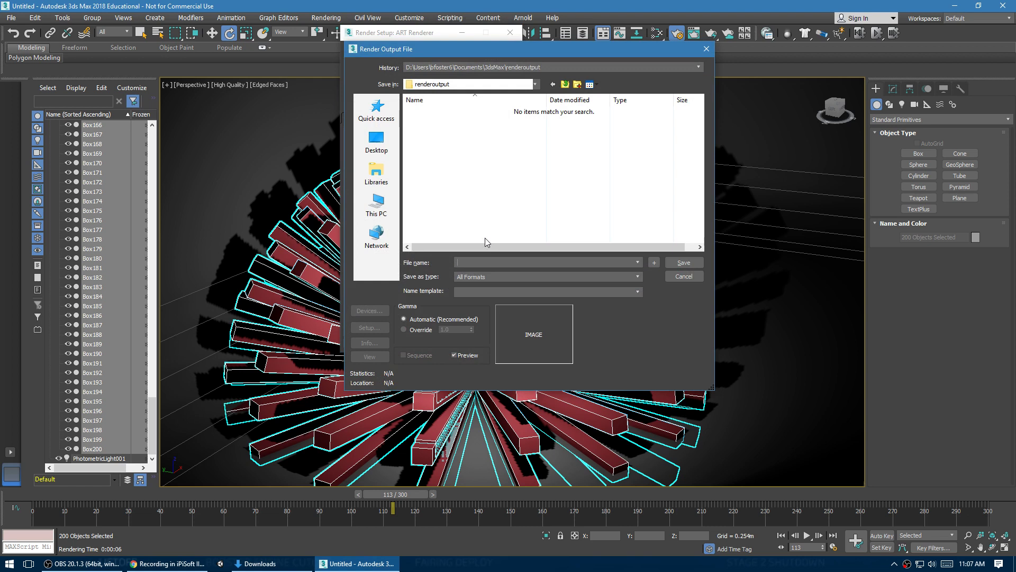
left_click(387, 149)
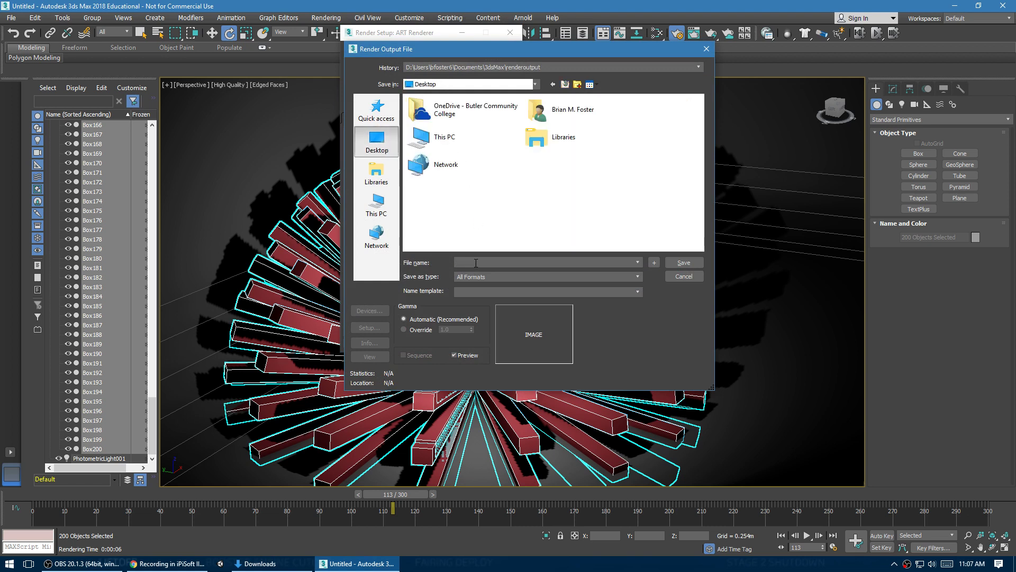
left_click(577, 85)
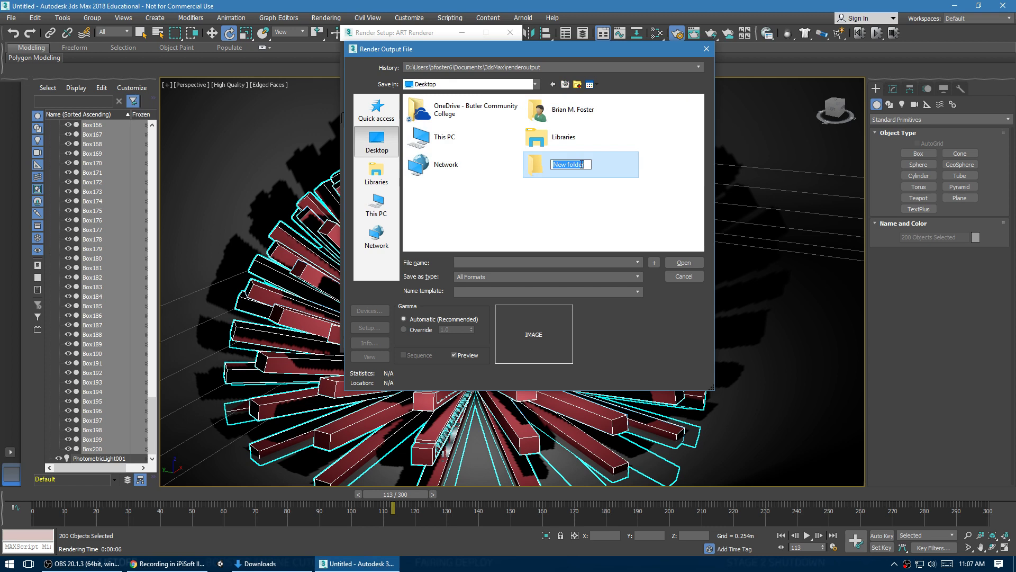
type("Pine")
type("ming Oni")
type("on")
Name the render output file onion and choose the JPEG format with quality 100
left_click(488, 264)
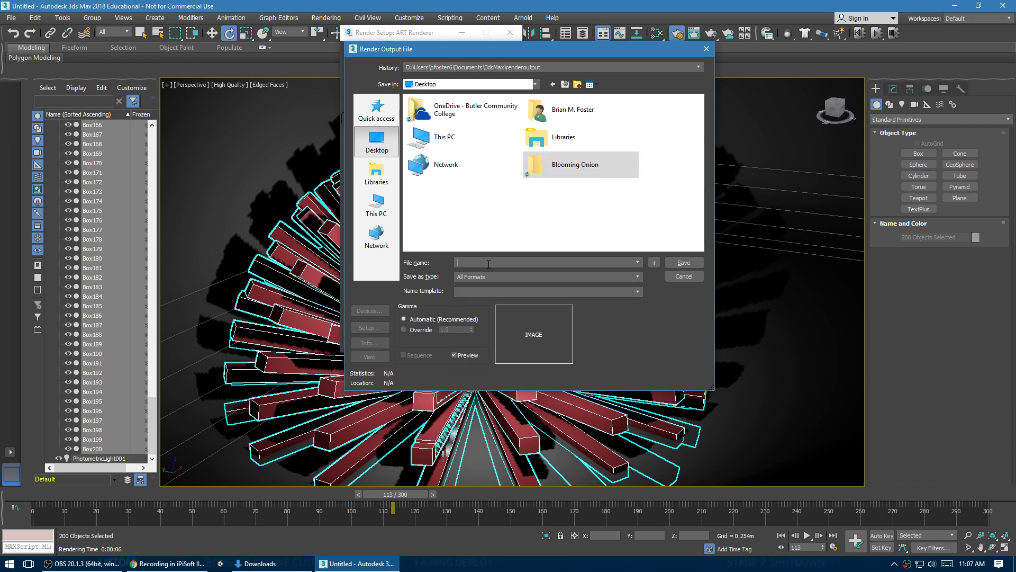
type("onion")
left_click(502, 277)
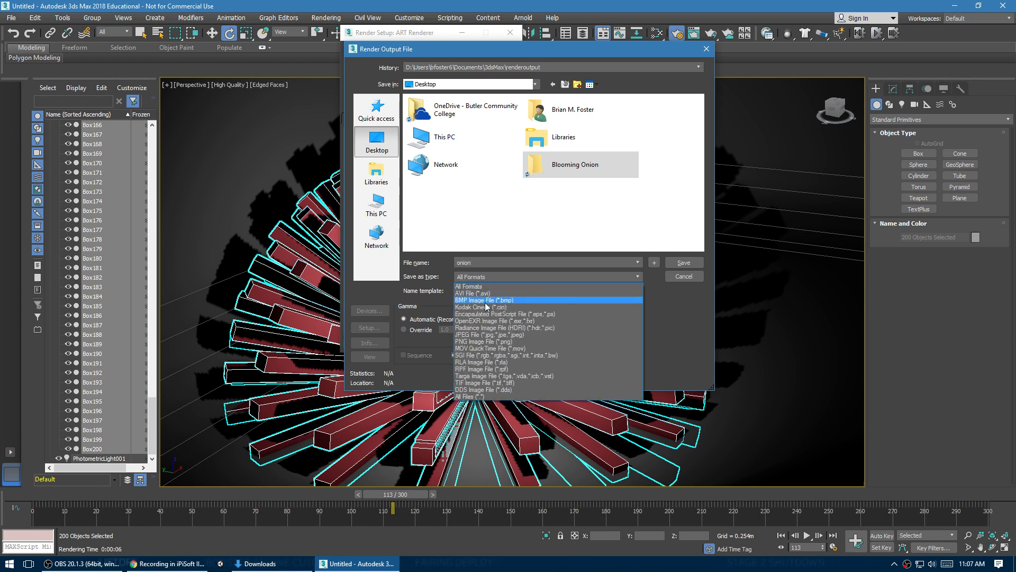
left_click(485, 340)
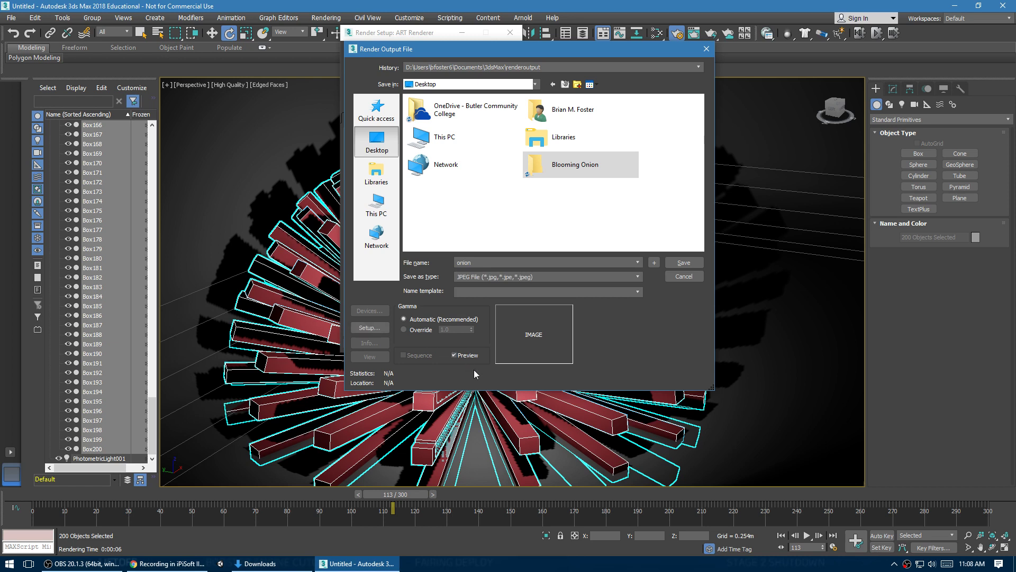
left_click(371, 328)
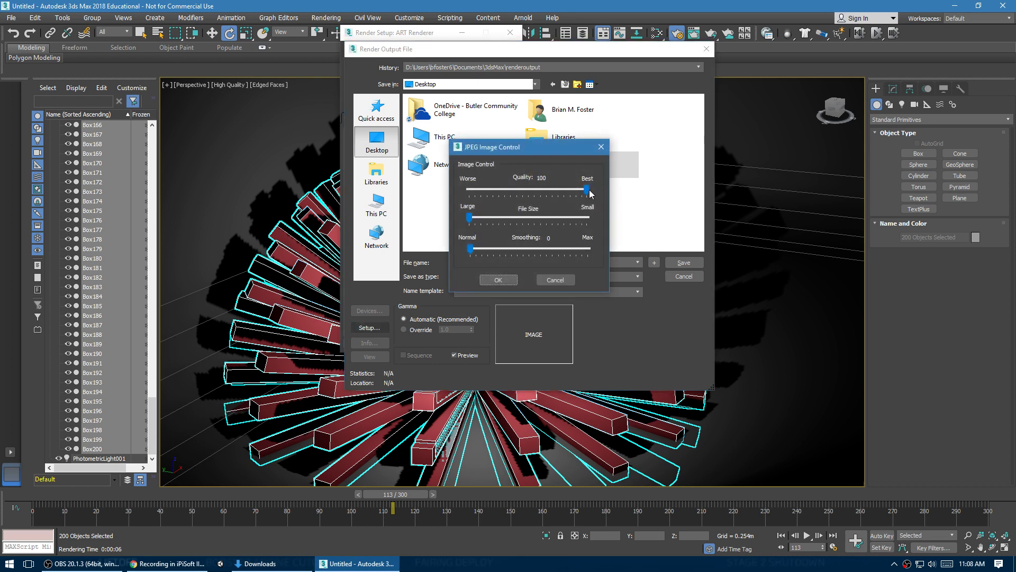
left_click(498, 280)
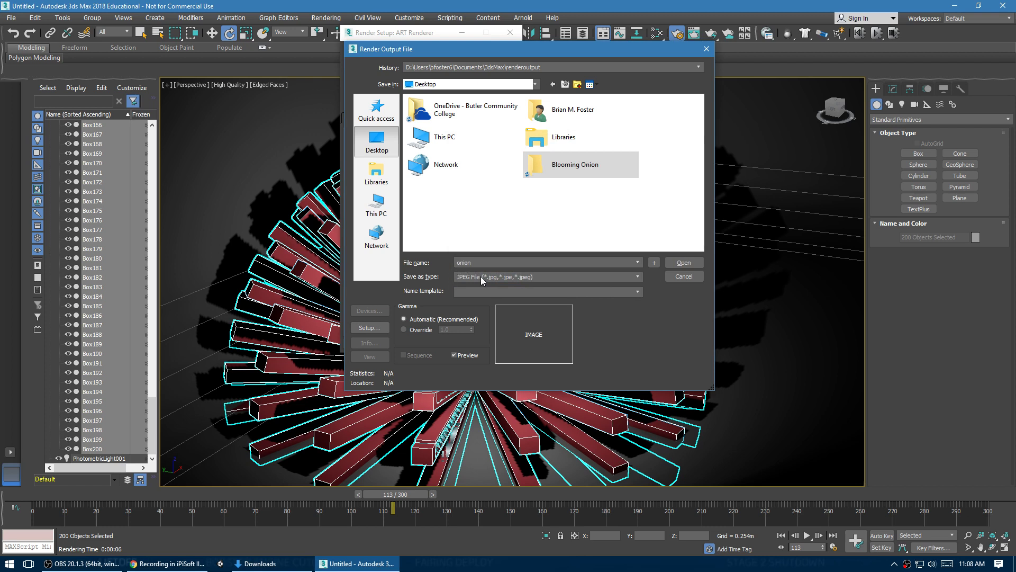
Save the output file into the Blooming Onion folder and accept the JPEG image settings
double_click(603, 175)
left_click(686, 263)
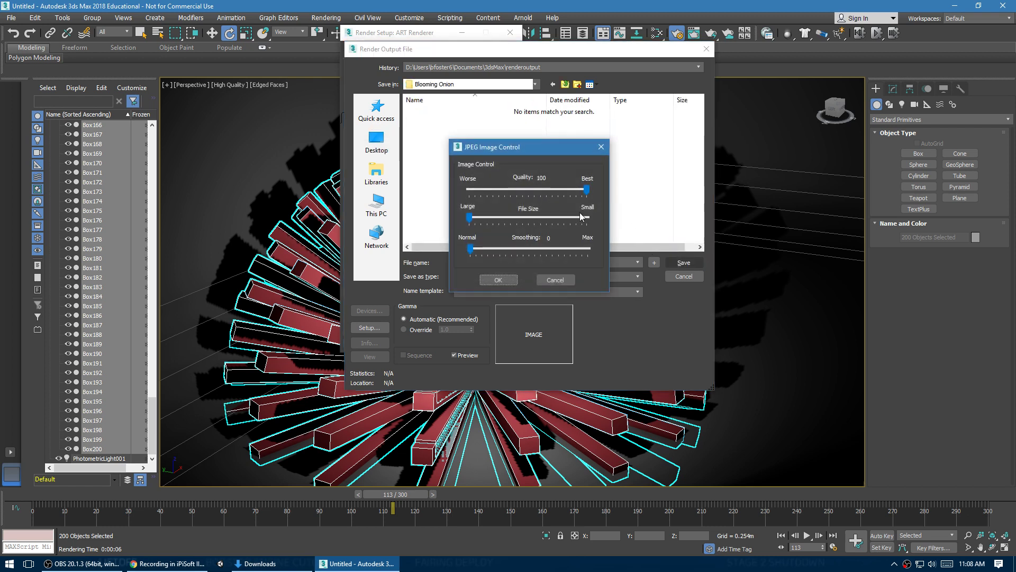
left_click(498, 280)
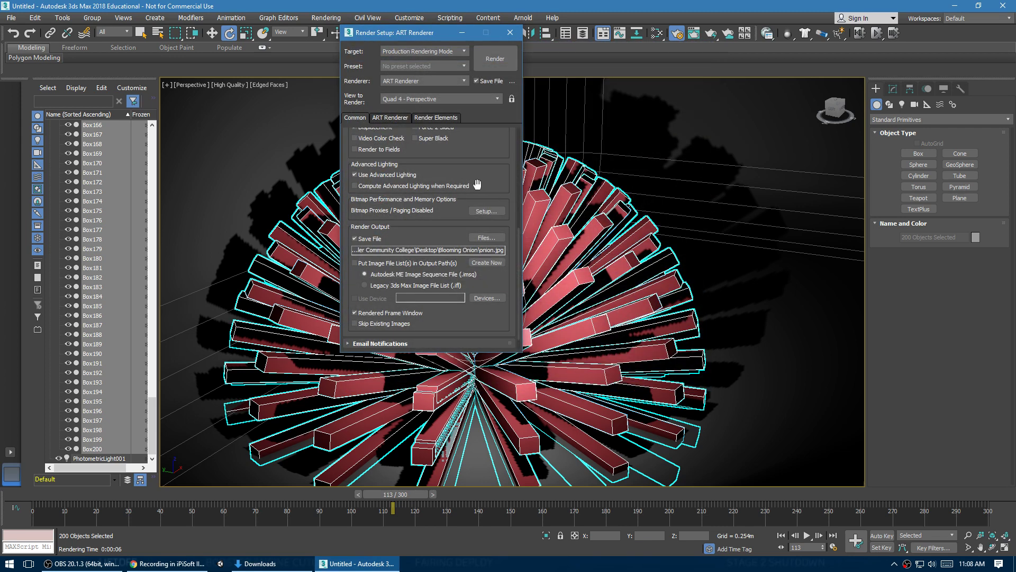
Set the time output to the active time segment and move the timeline to frame 270
scroll(453, 220, "up", 5)
scroll(459, 225, "up", 3)
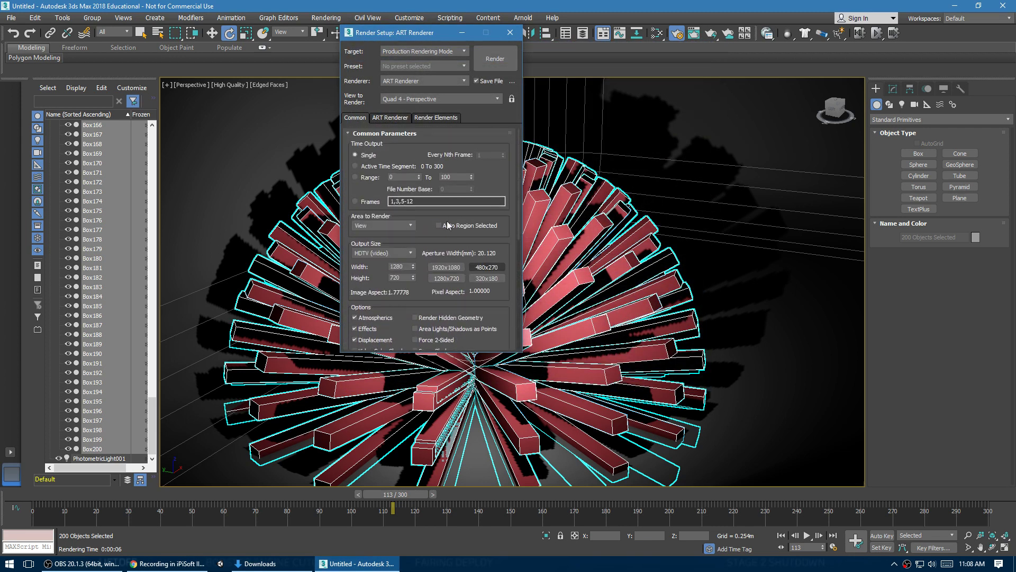
left_click(369, 166)
left_click_drag(415, 494, 899, 479)
key("e")
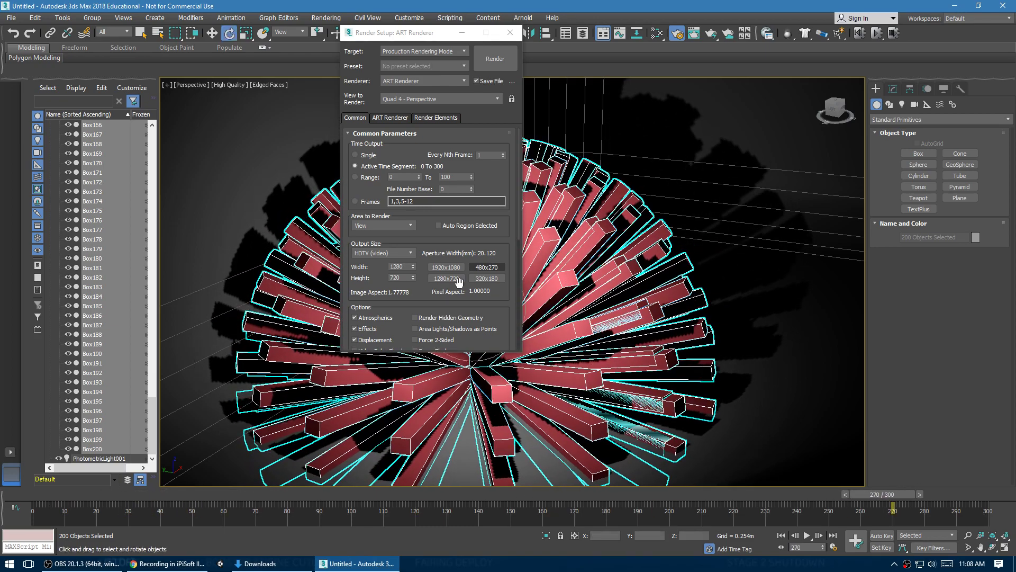
Set the time output to the frame range 30 to 270 and start rendering the sequence
left_click(369, 182)
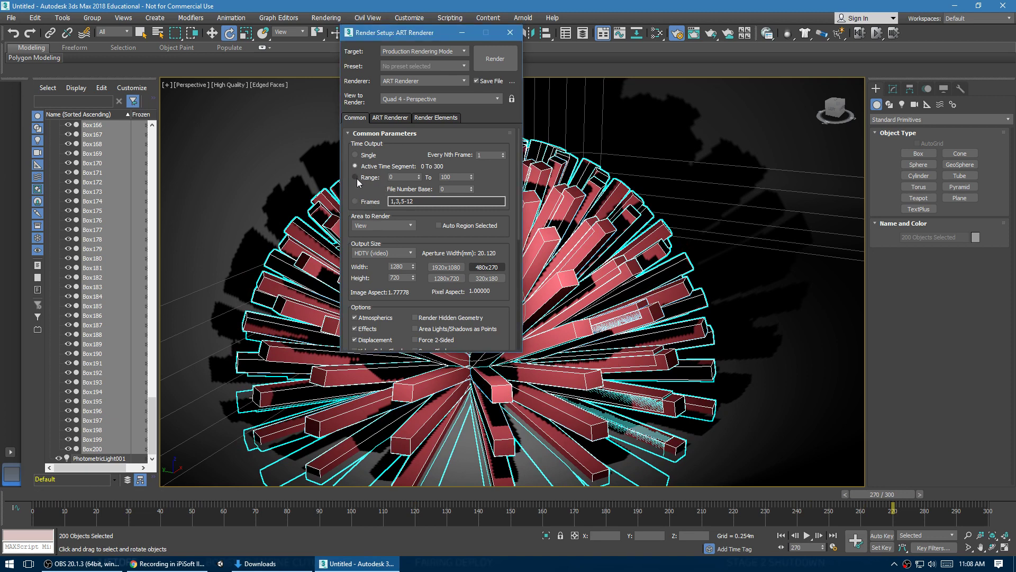
left_click(369, 181)
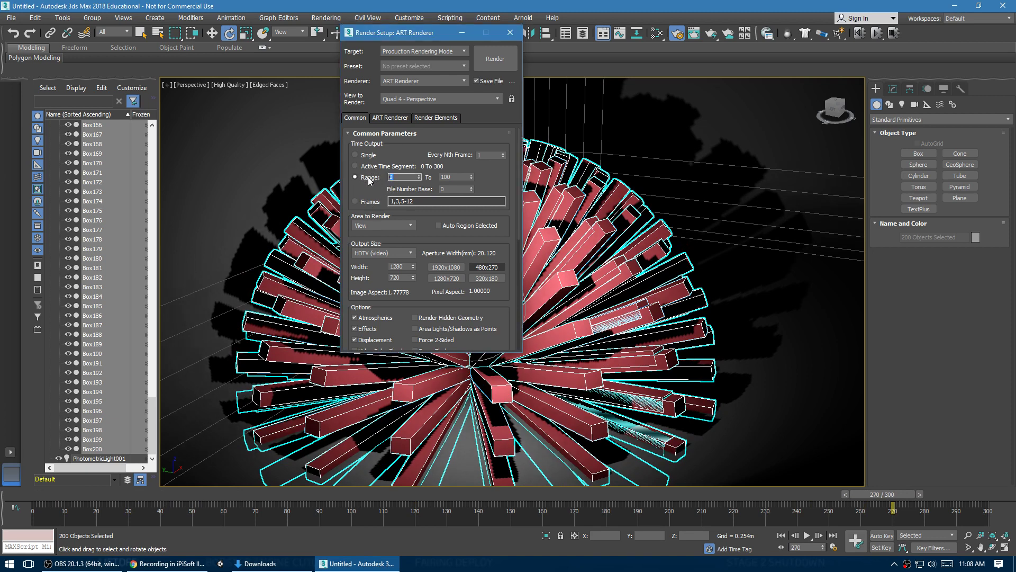
type("270")
key("Tab")
key("shift+Tab")
type("30")
key("Tab")
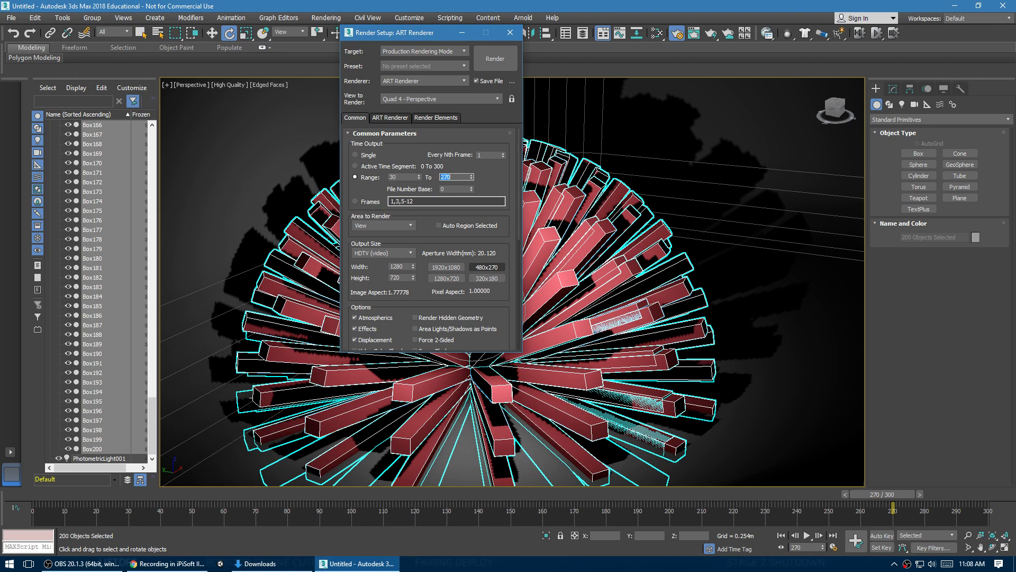
key("Tab")
left_click(488, 68)
left_click(499, 59)
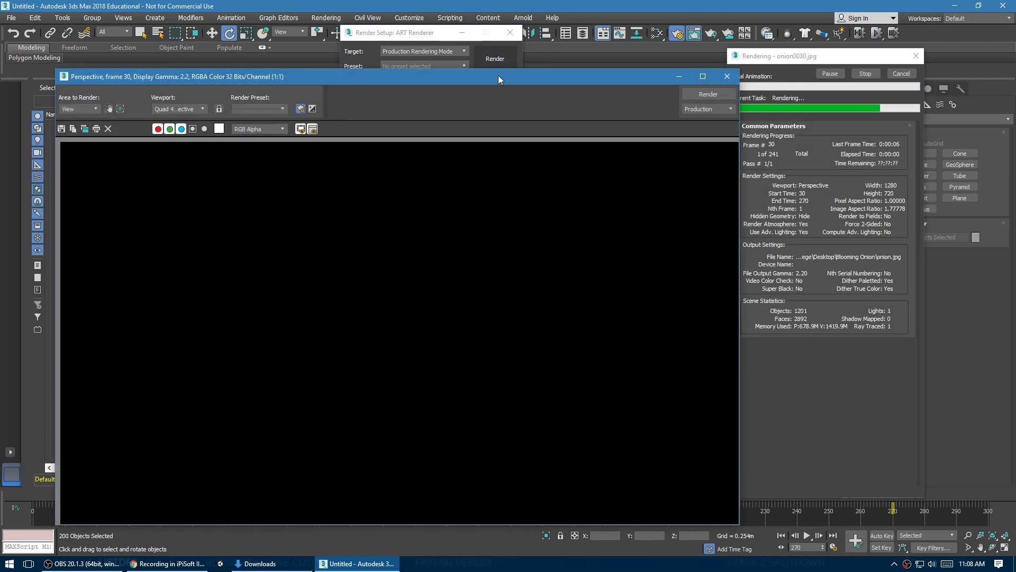